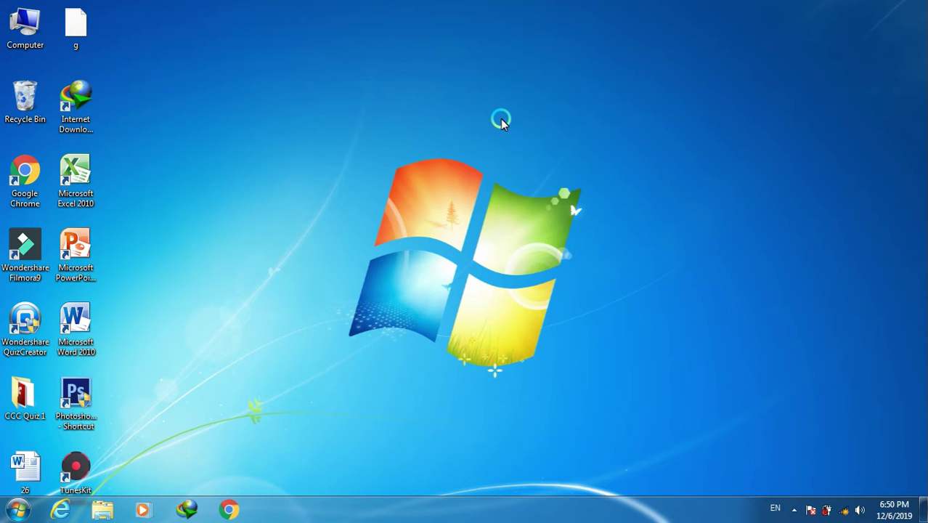
Launch Excel 2010 from its desktop shortcut and maximize the blank Book1 window.
left_click(90, 170)
double_click(90, 169)
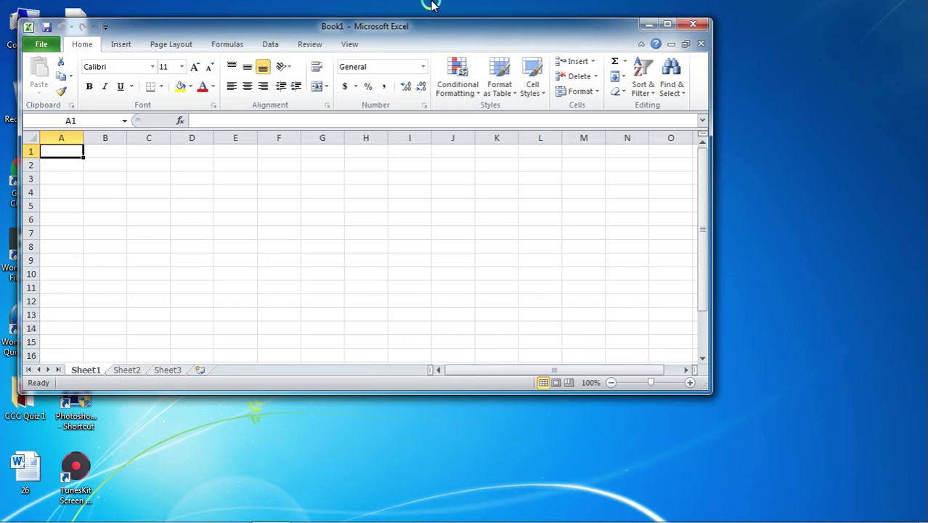
double_click(428, 21)
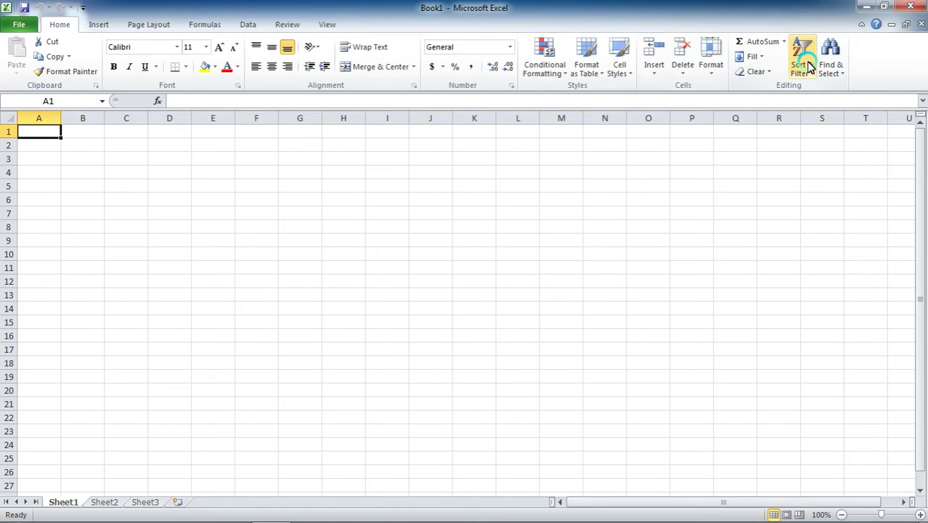
left_click(862, 27)
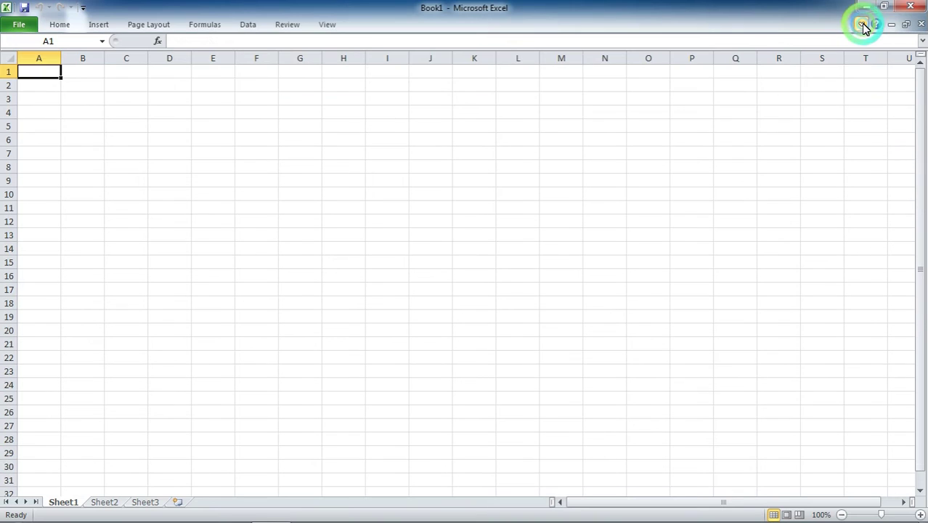
left_click(863, 25)
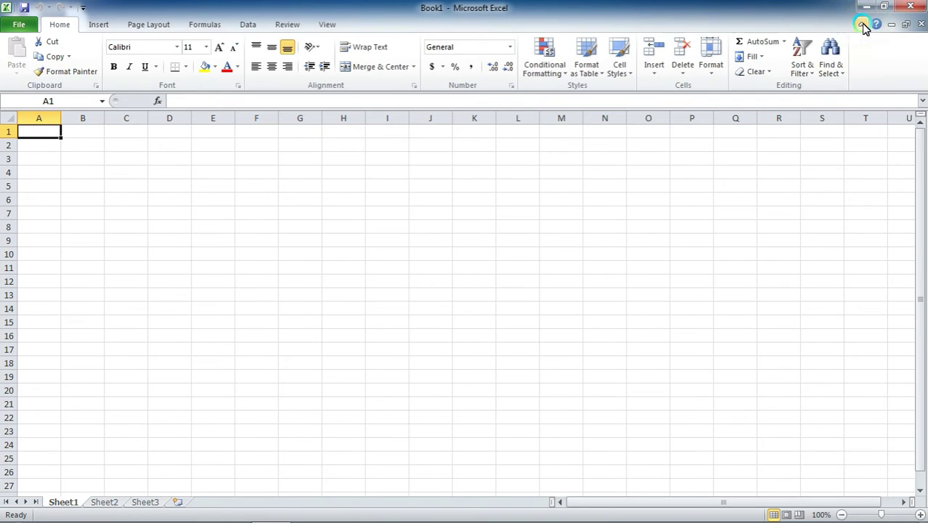
left_click(862, 26)
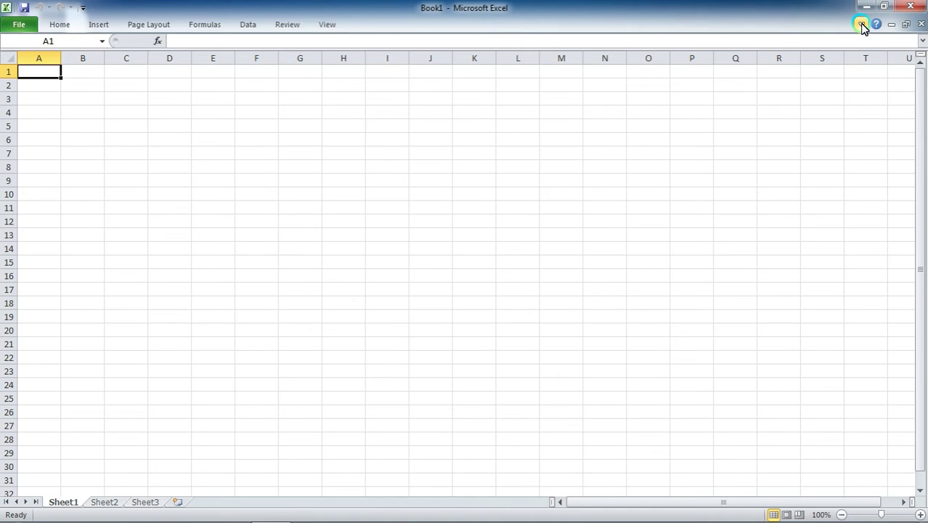
left_click(862, 26)
left_click(862, 26)
left_click(862, 26)
left_click(862, 26)
left_click(862, 26)
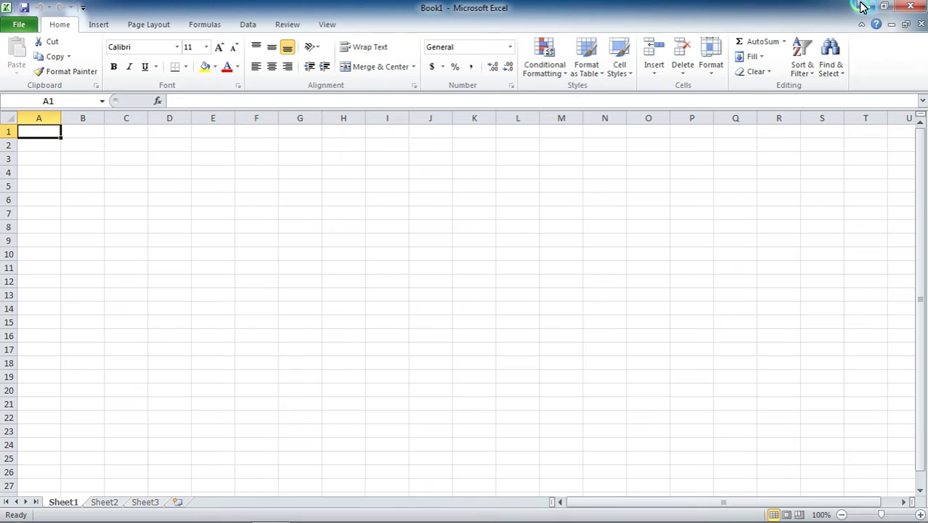
Check the A1 reference in the Name Box, then make G8 the active cell.
left_click(58, 99)
left_click(303, 226)
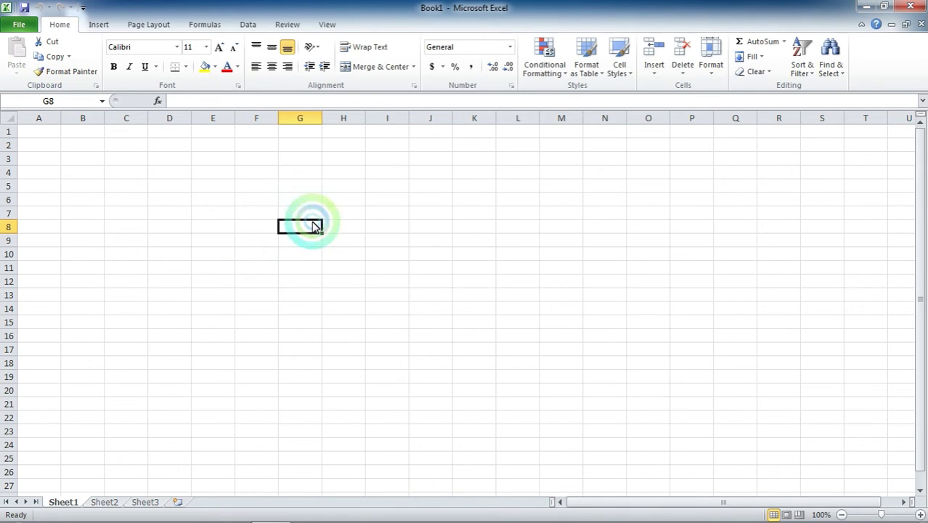
left_click(72, 103)
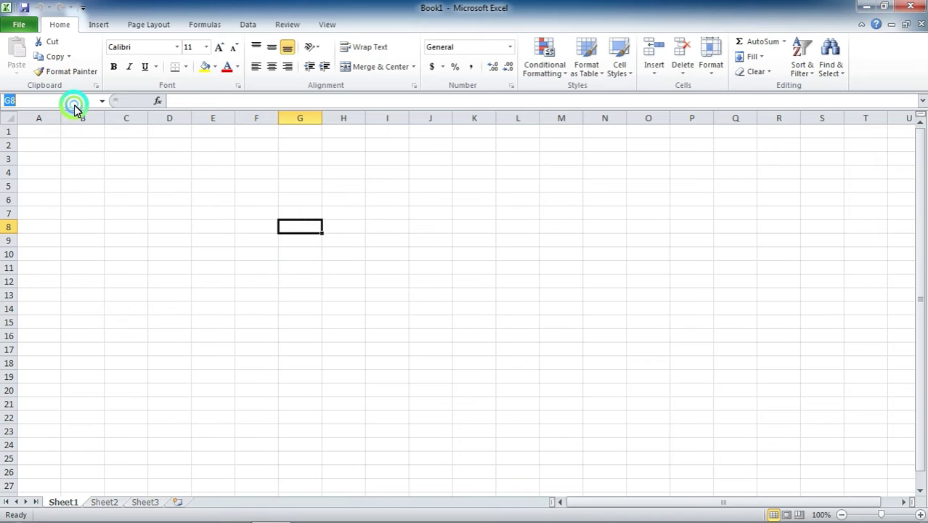
left_click(295, 217)
Select cell K17 and begin editing its contents in the formula bar.
left_click(482, 349)
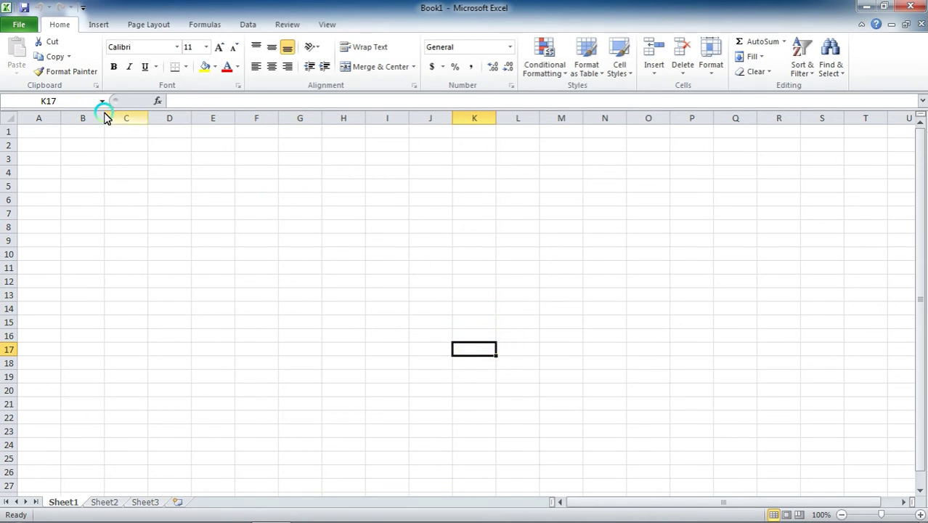
left_click(173, 100)
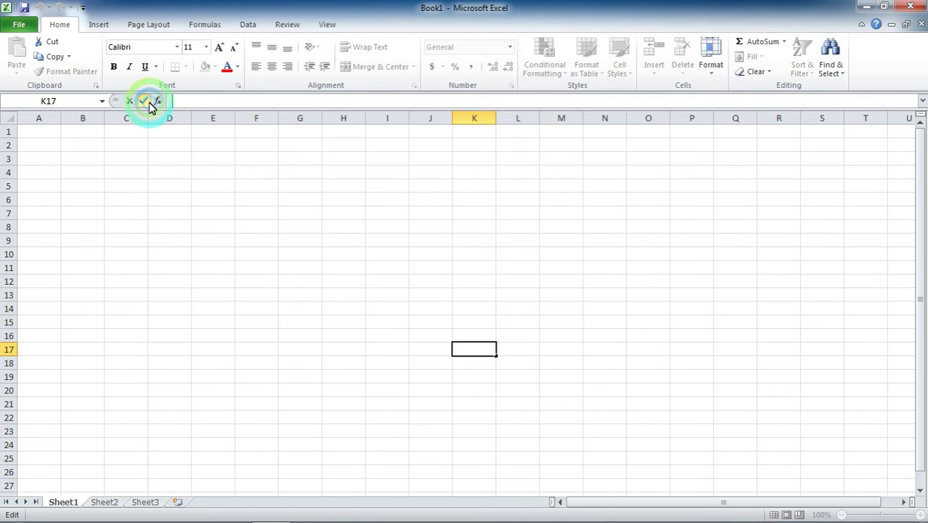
left_click(228, 101)
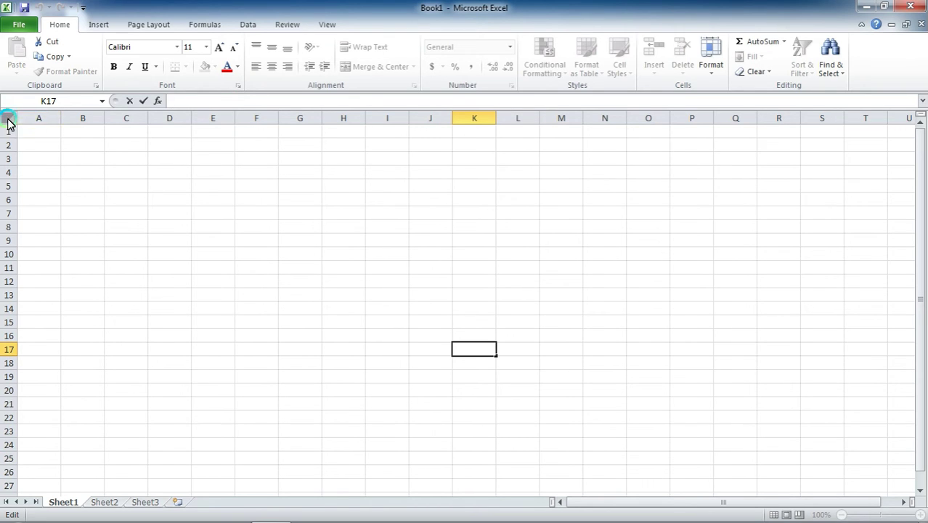
Select columns A–D, then column D alone, then rows 1, 2, 3, 5, 6 and 1, ending on A1.
left_click_drag(31, 119, 169, 117)
left_click(170, 118)
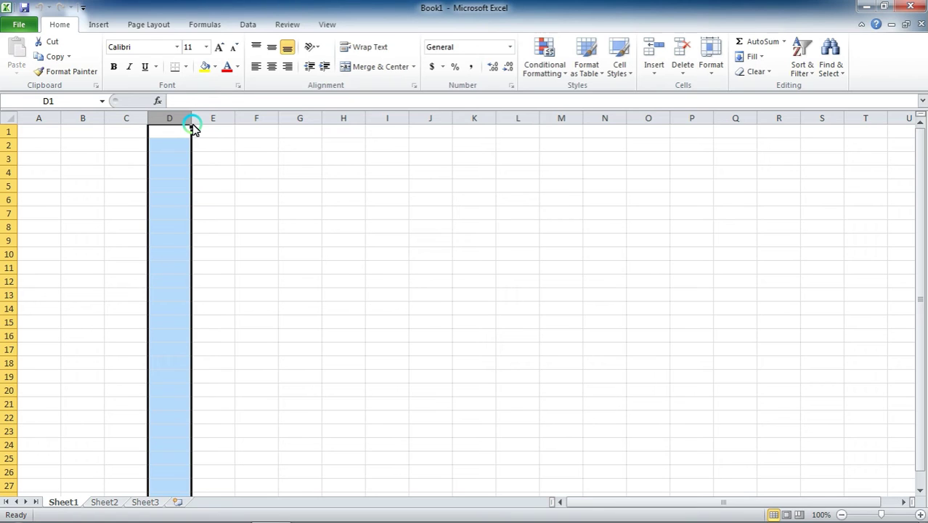
left_click(8, 131)
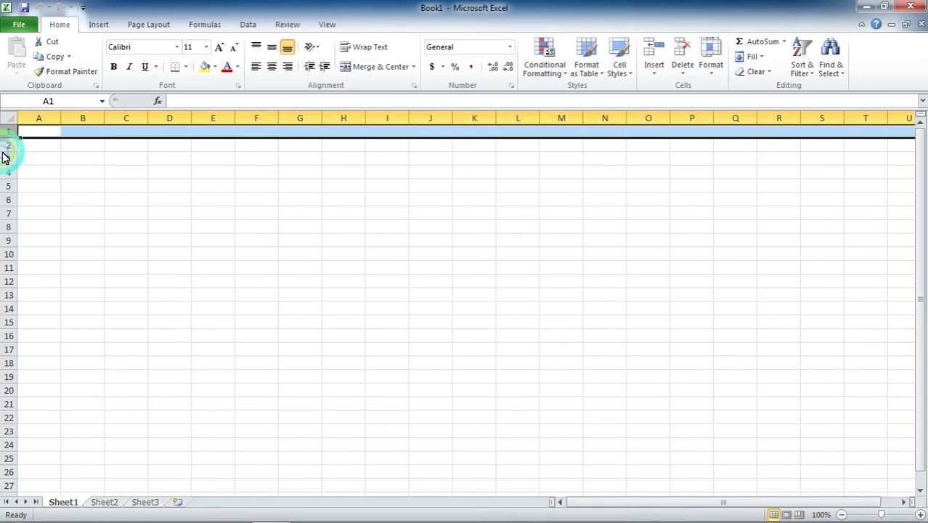
left_click(4, 148)
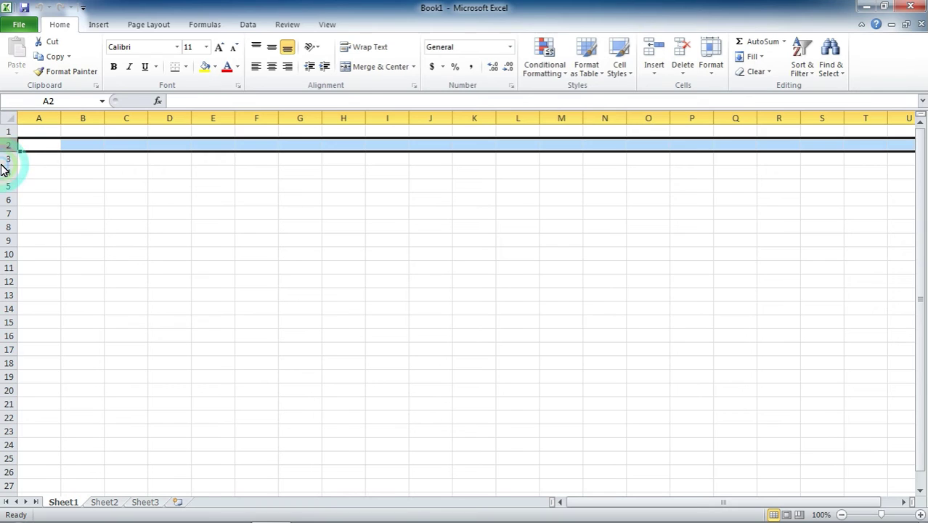
left_click(4, 160)
left_click(4, 186)
left_click(4, 199)
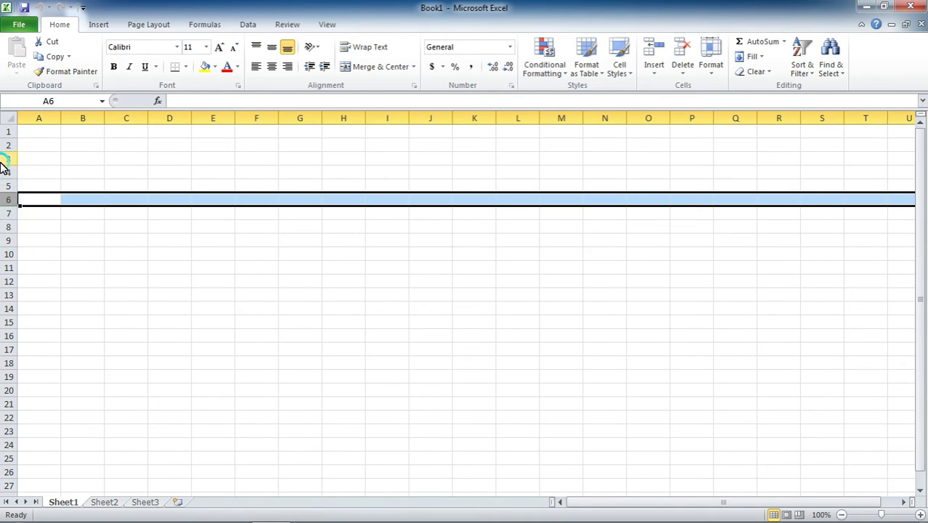
left_click(8, 131)
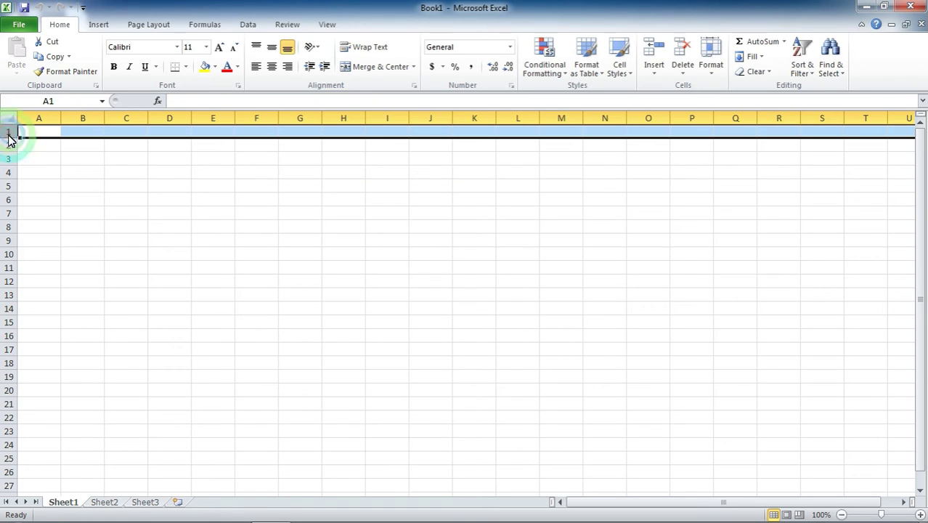
left_click_drag(10, 140, 12, 138)
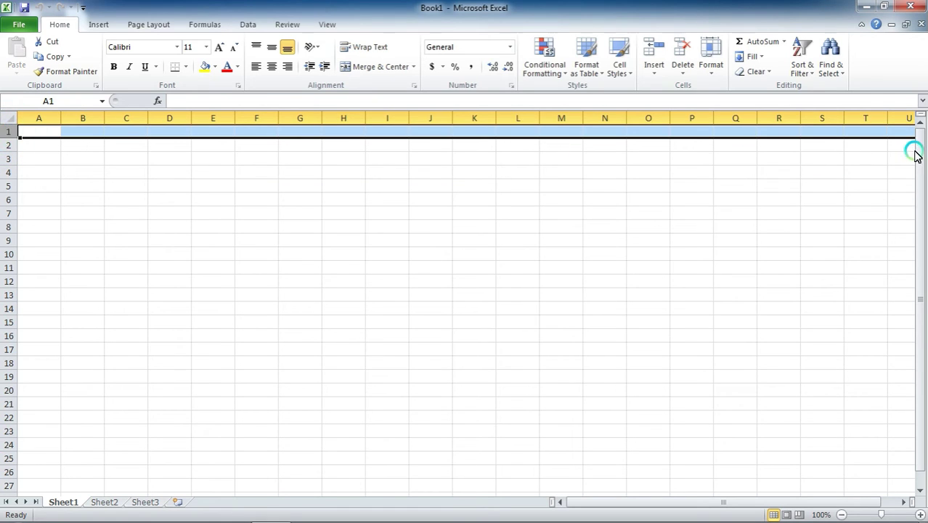
left_click(36, 133)
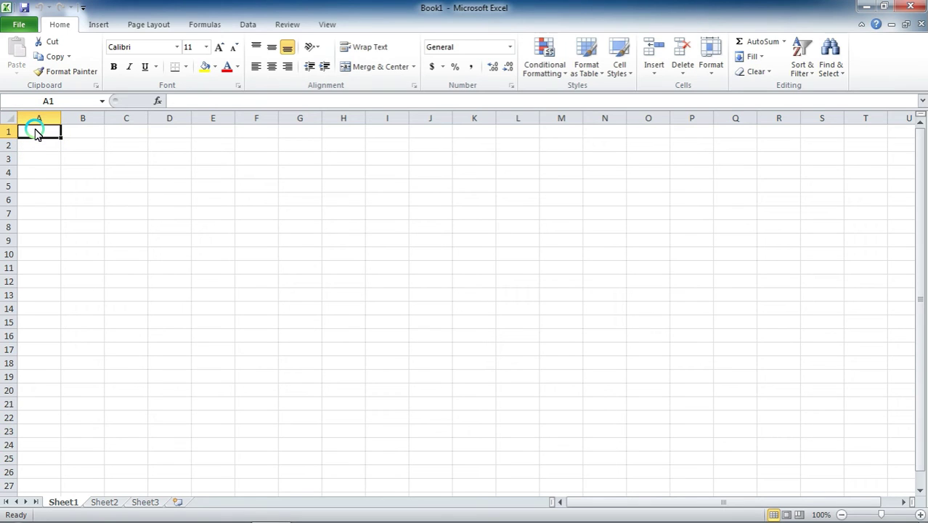
Jump to XFD1, return to A1, then jump down to A1048576.
key("ctrl+Right")
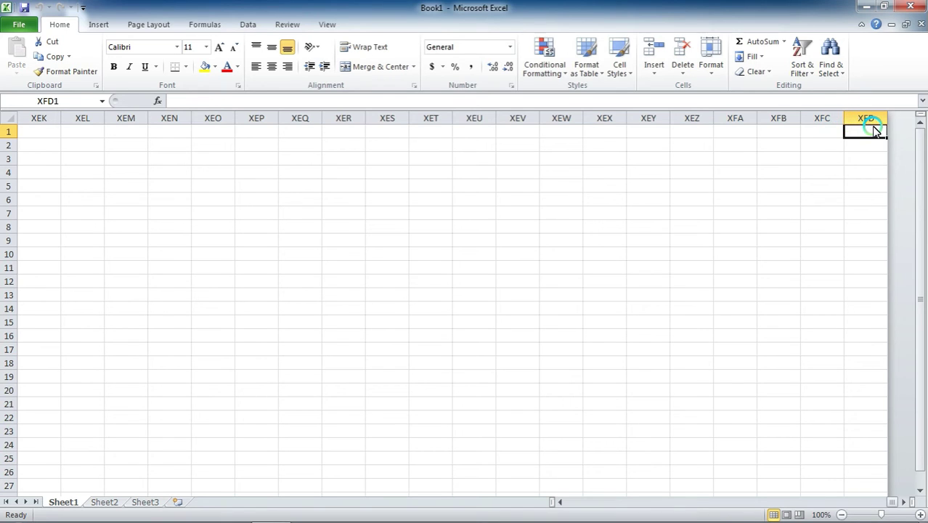
key("ctrl+Left")
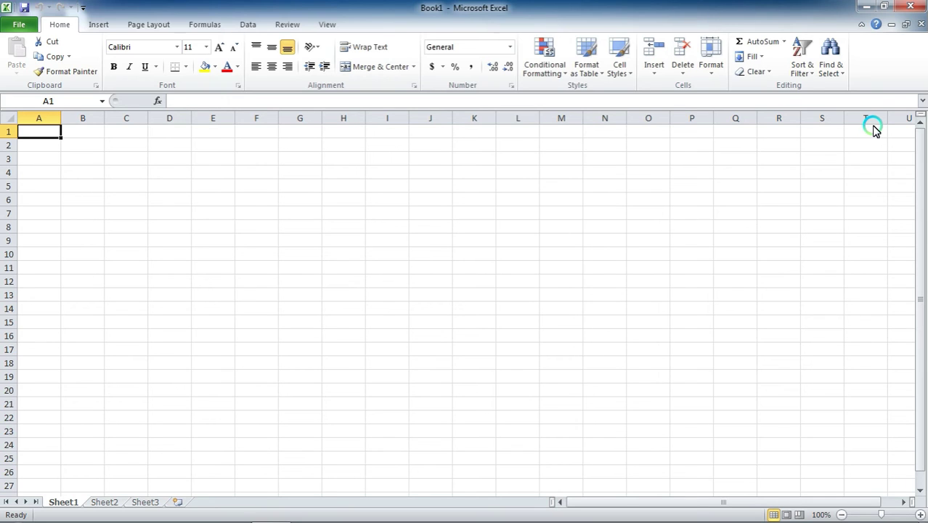
key("ctrl+Down")
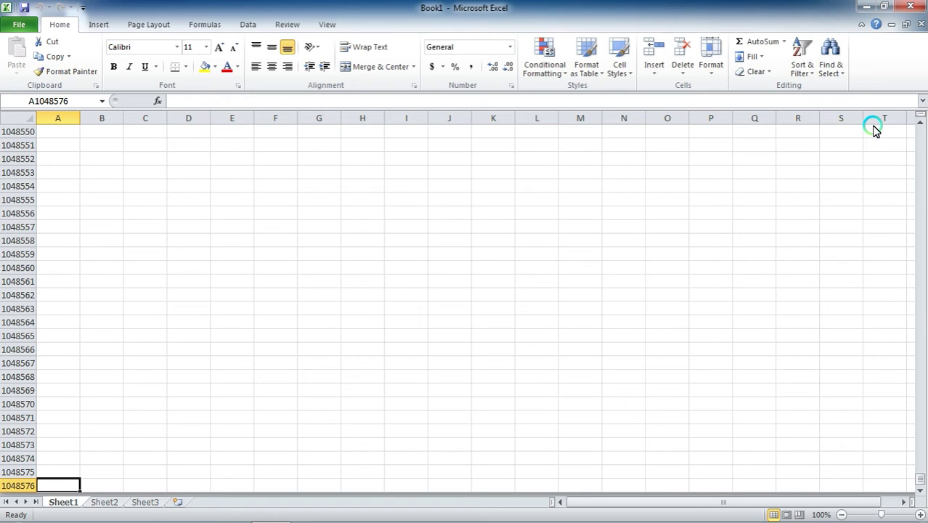
Select cell A1048554, then the whole columns D through H near the sheet's bottom.
left_click(67, 188)
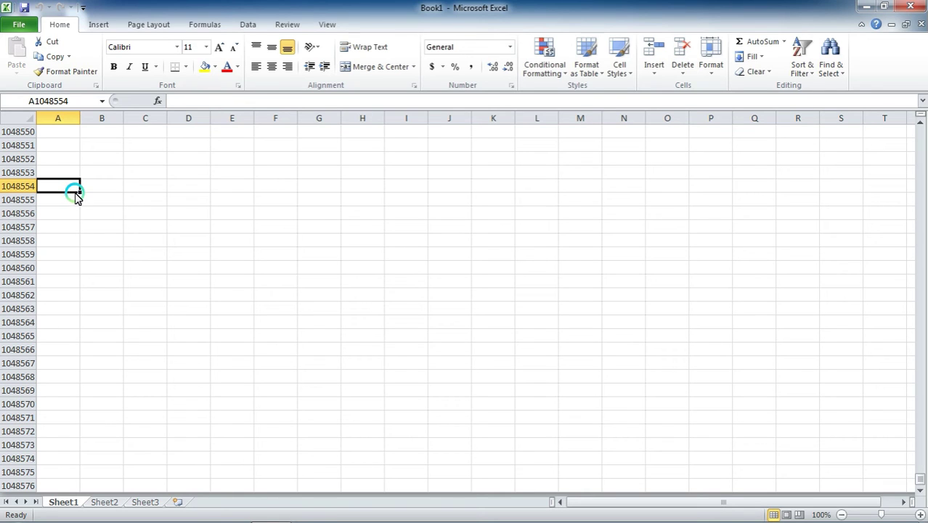
scroll(190, 231, "up", 3)
scroll(190, 231, "up", 7)
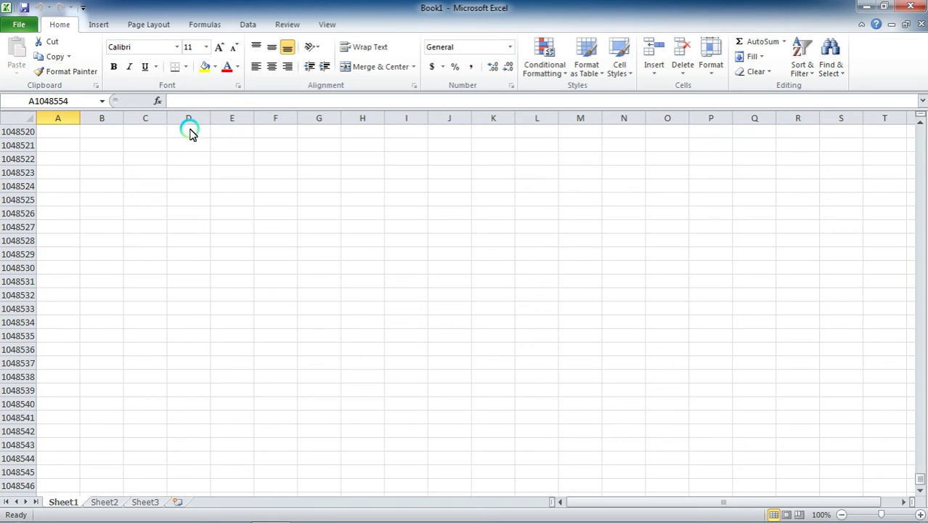
left_click(191, 124)
left_click(243, 117)
left_click(268, 117)
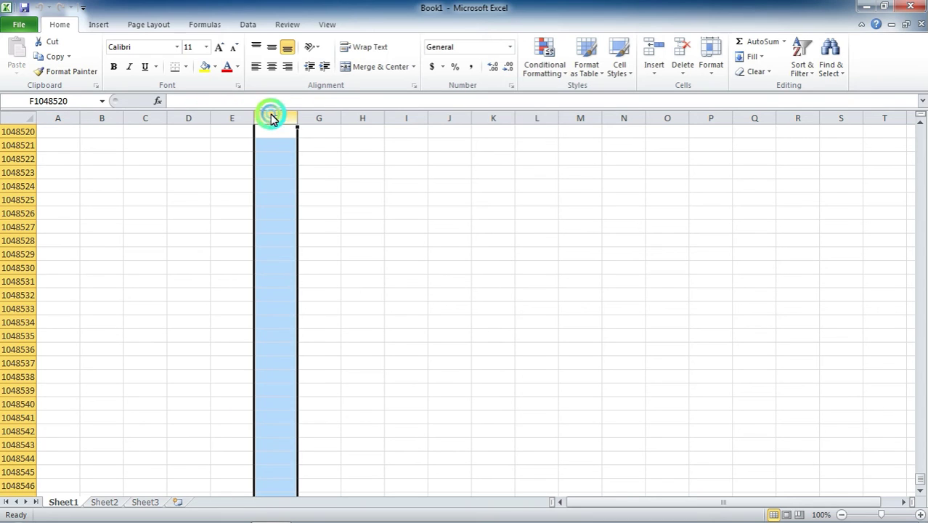
left_click(337, 118)
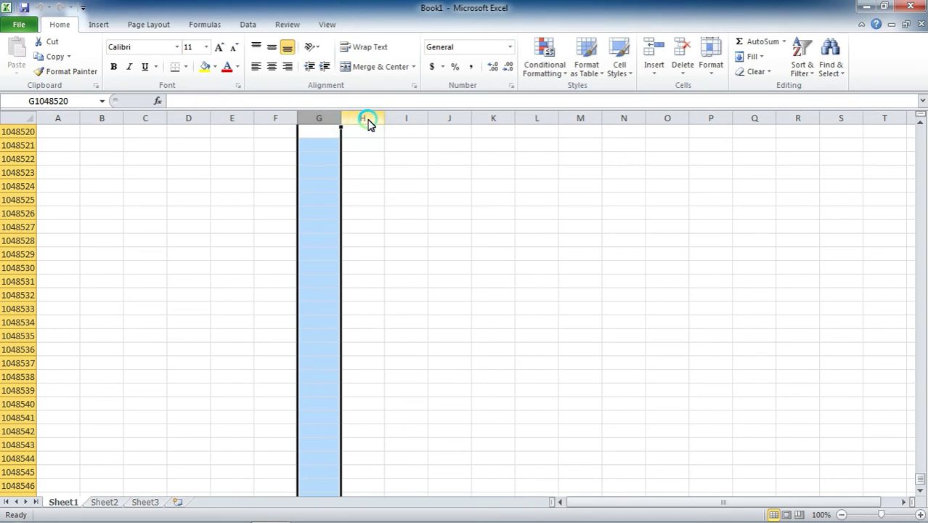
left_click(365, 120)
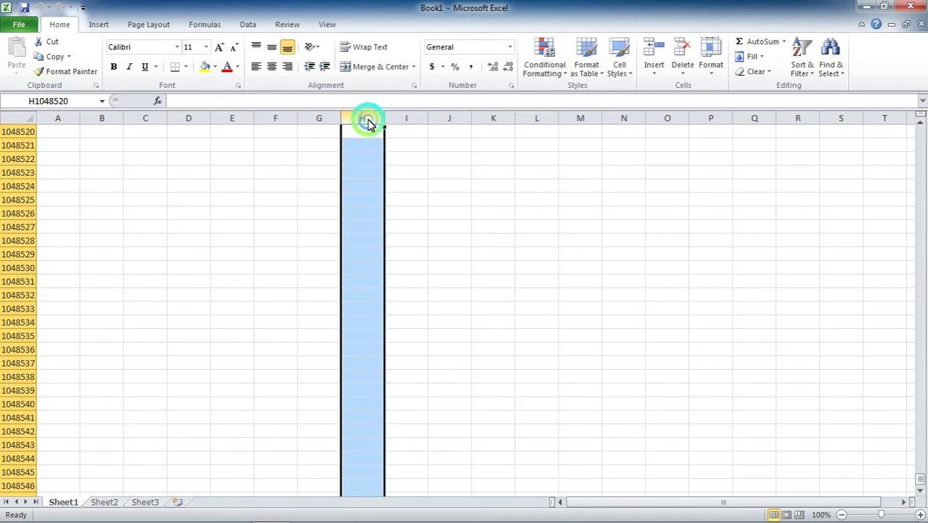
Select rows 1048521–1048523 and column C, then jump back up to row 1.
left_click(20, 147)
left_click(18, 159)
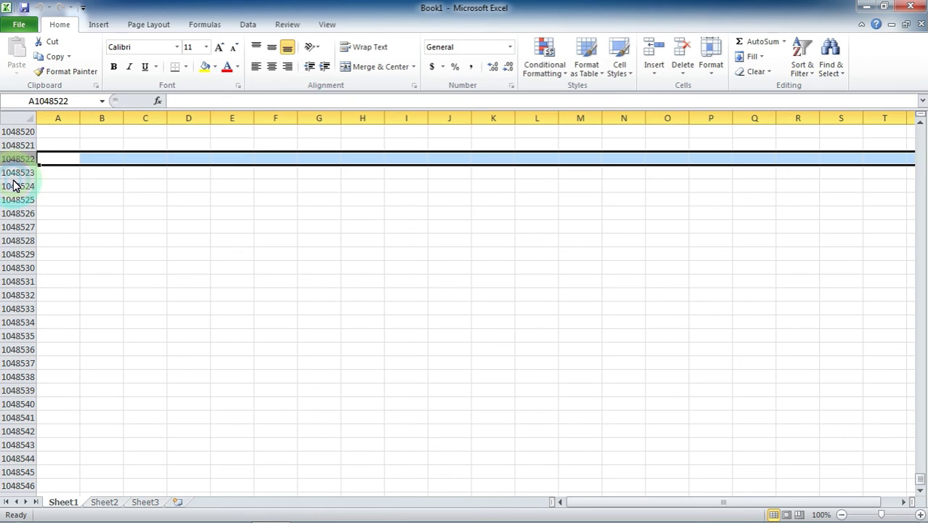
left_click(15, 174)
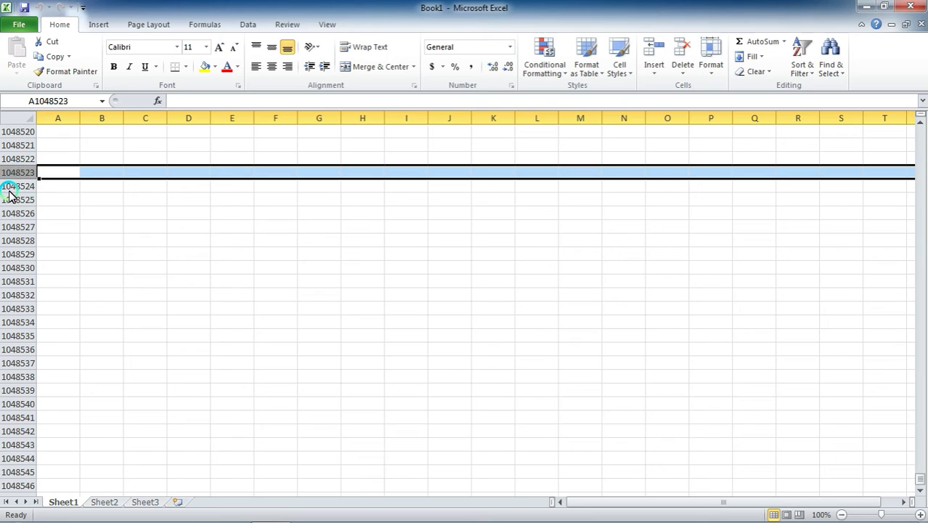
left_click(13, 173)
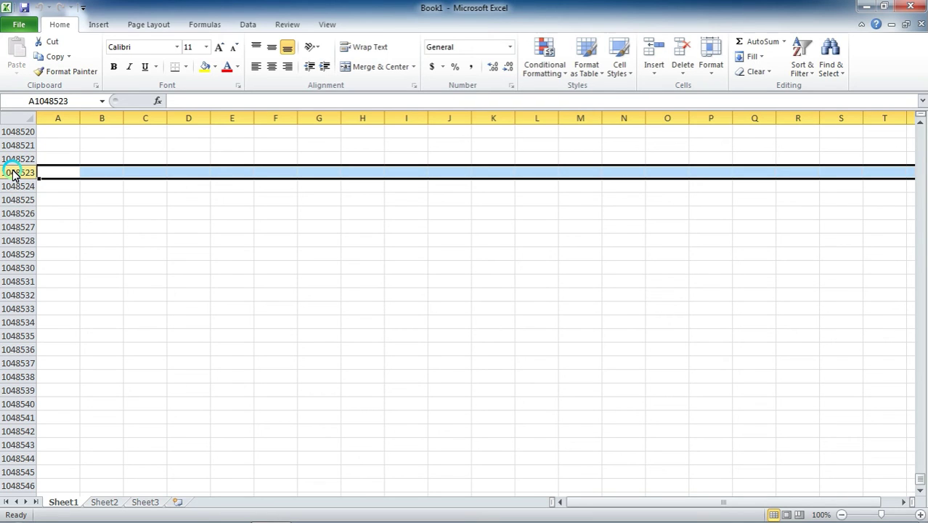
left_click(147, 118)
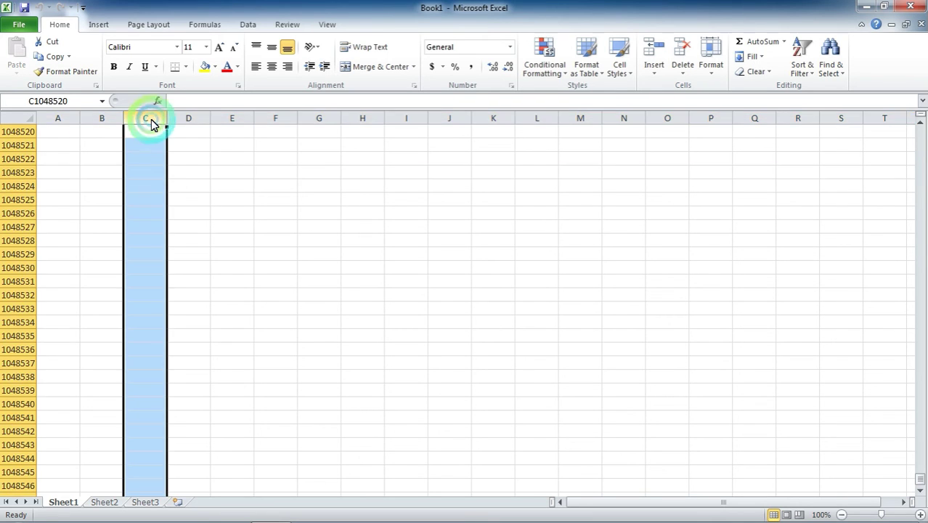
scroll(151, 129, "up", 7)
scroll(150, 130, "up", 6)
key("ctrl+Up")
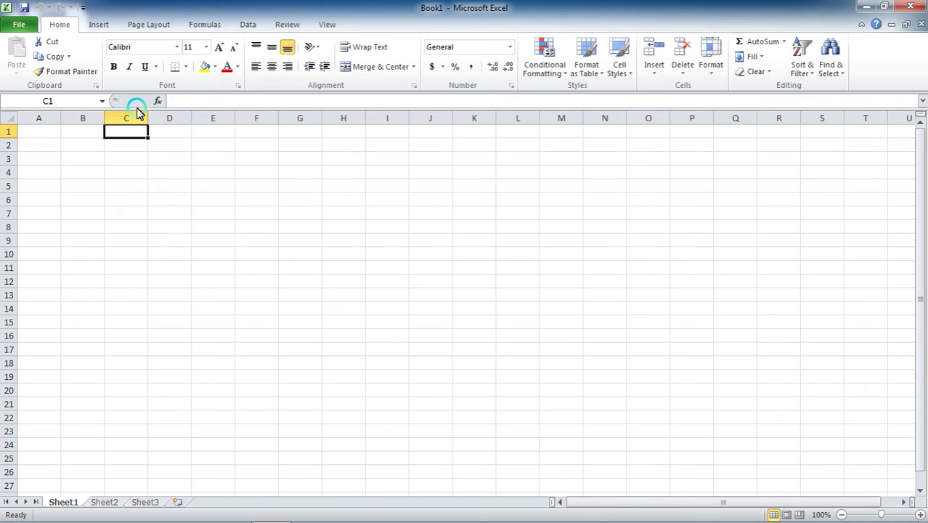
Select column D, then rows 2 and 8, then cell B1.
left_click(163, 119)
left_click(165, 120)
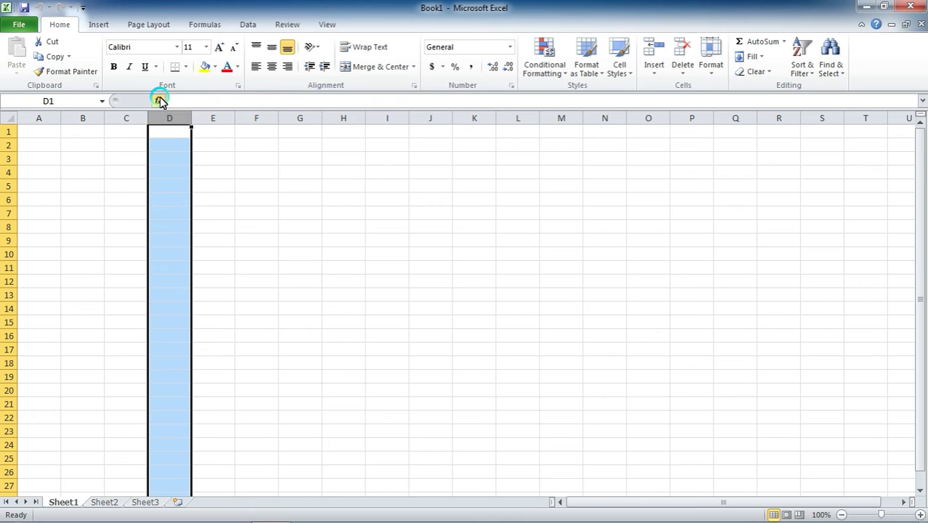
left_click(174, 122)
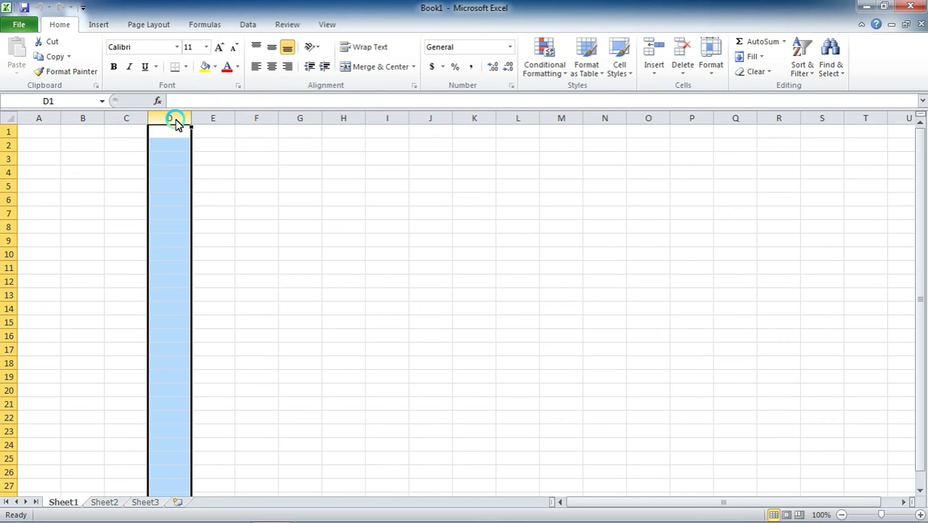
left_click(8, 145)
left_click_drag(7, 165, 7, 167)
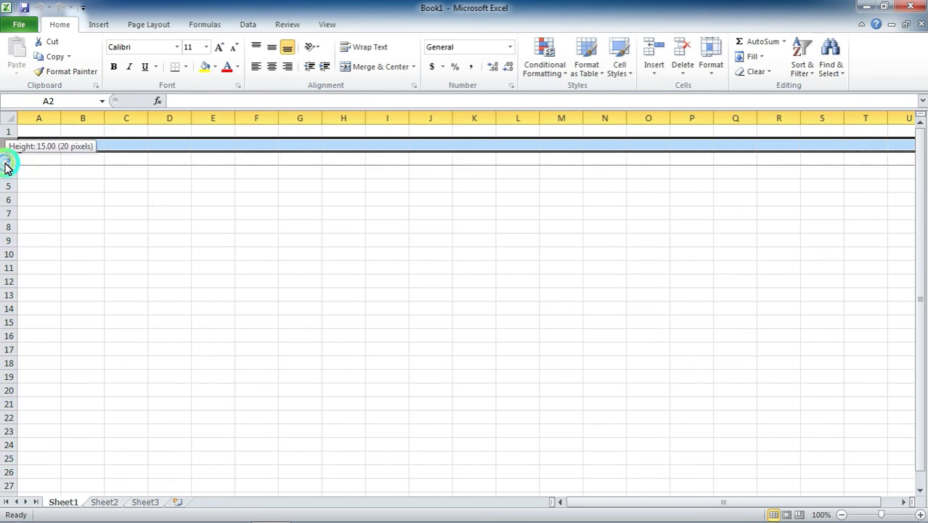
left_click(8, 225)
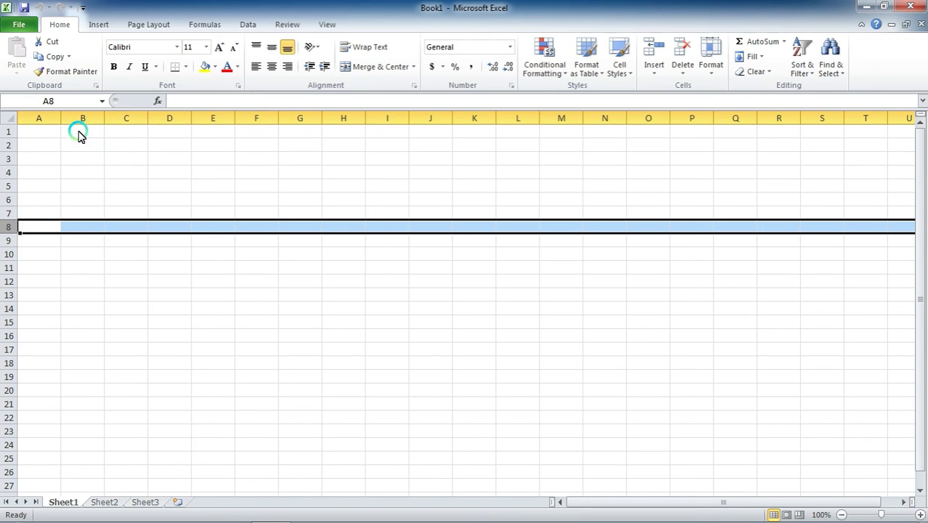
left_click(80, 135)
Jump to cell E6 by entering it in the Name Box, then select F6.
left_click(50, 100)
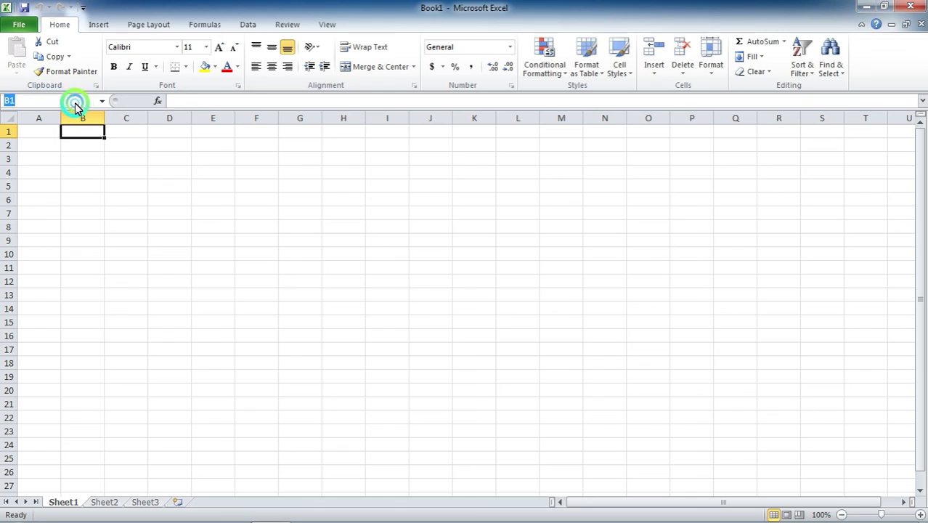
key("Return")
type("E6")
key("Return")
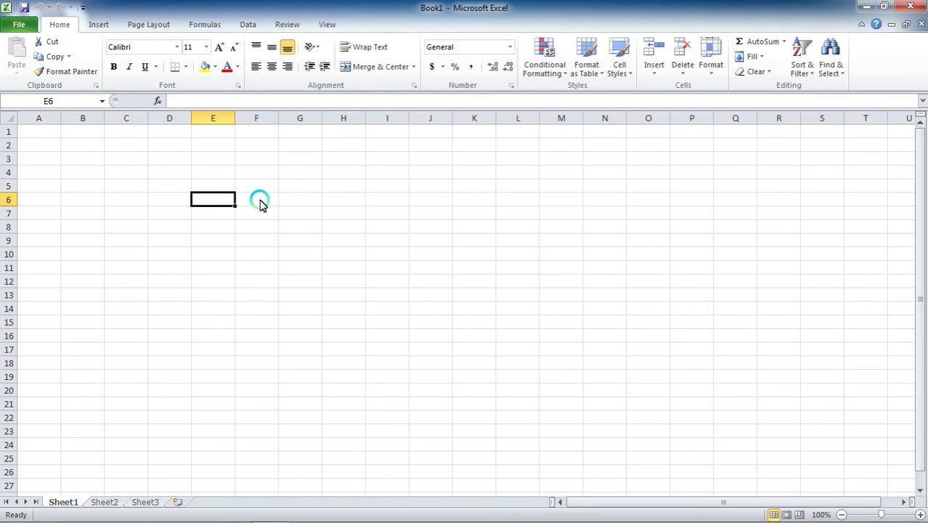
left_click(261, 205)
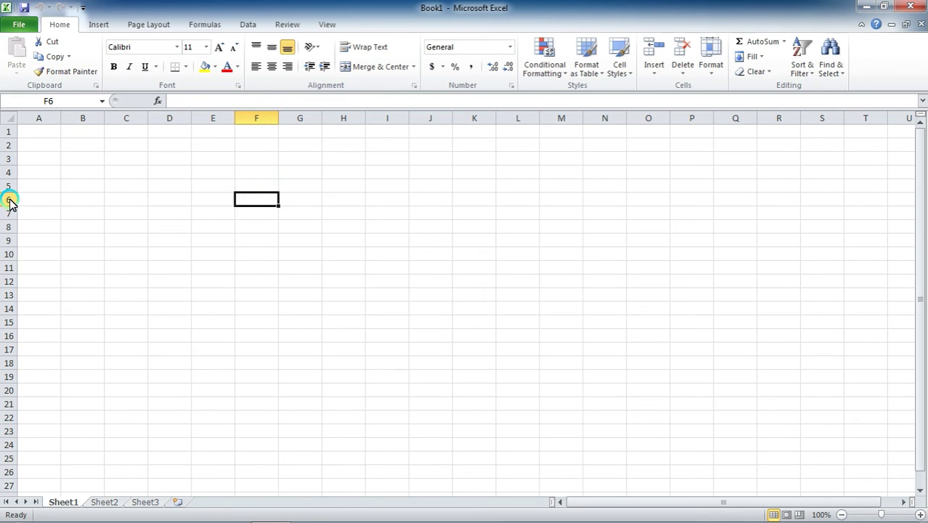
left_click(250, 195)
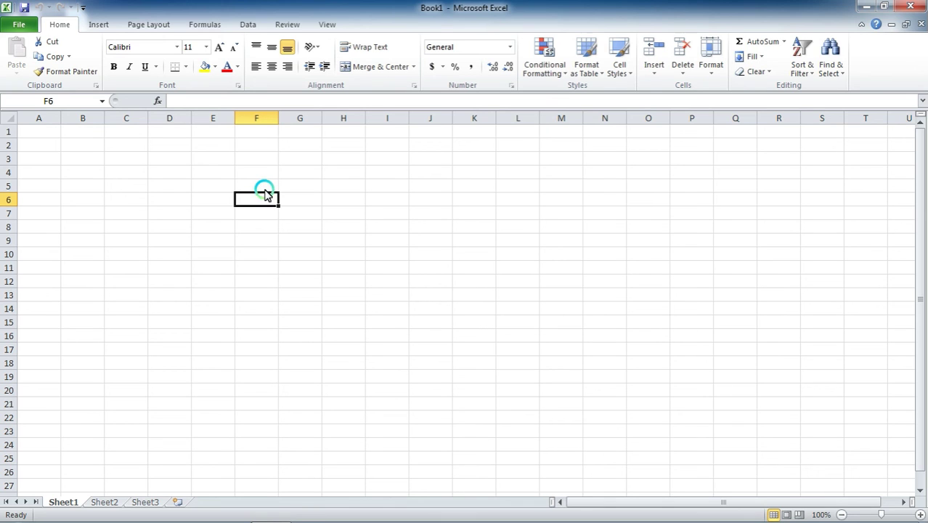
Click into the Name Box address, then drag the vertical scrollbar up.
left_click(21, 105)
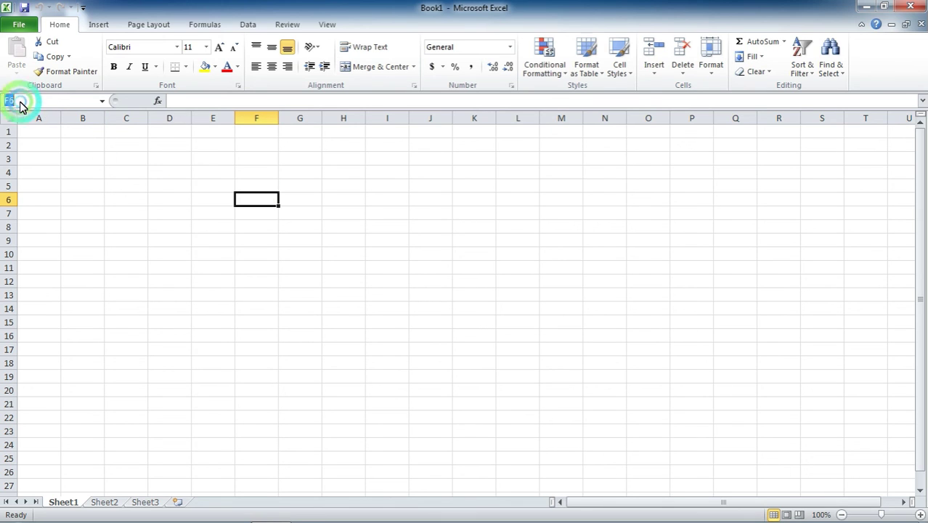
left_click(35, 100)
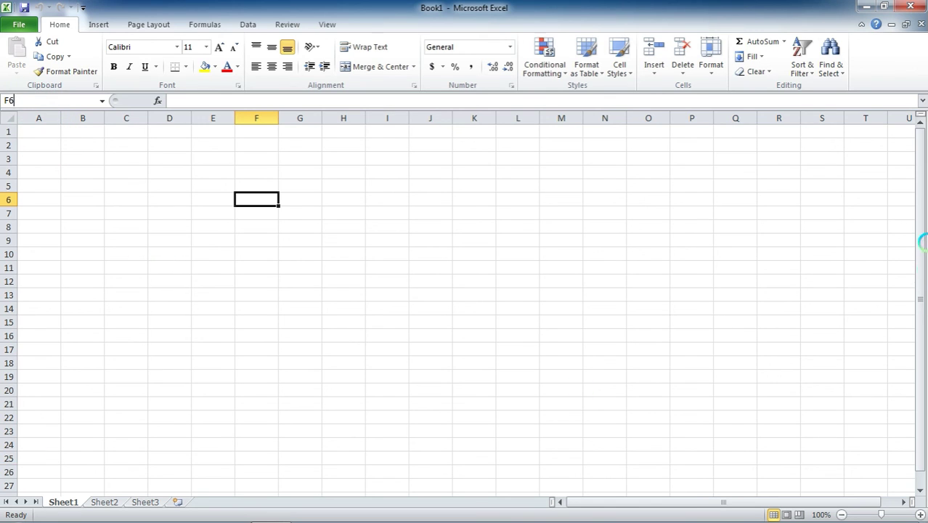
mouse_move(921, 218)
left_mouse_down()
mouse_move(918, 272)
mouse_move(922, 161)
left_mouse_up()
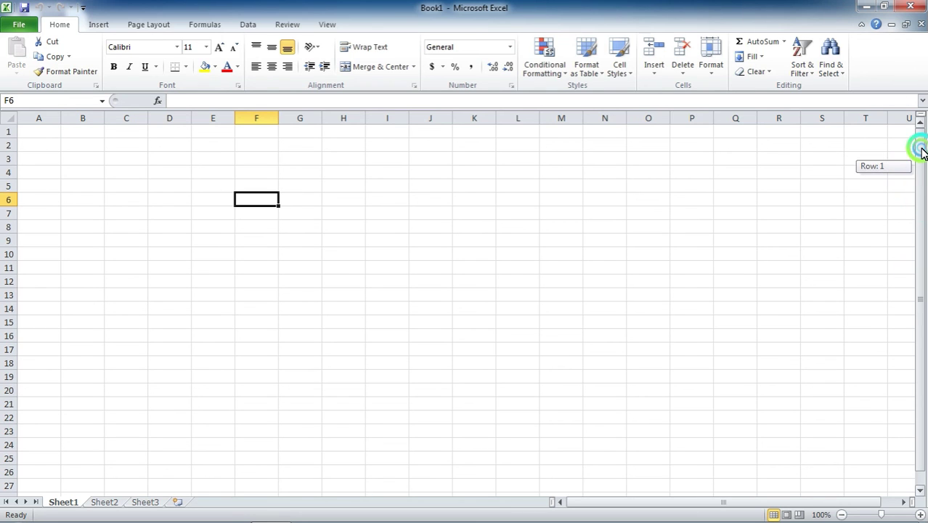
left_click_drag(922, 161, 919, 149)
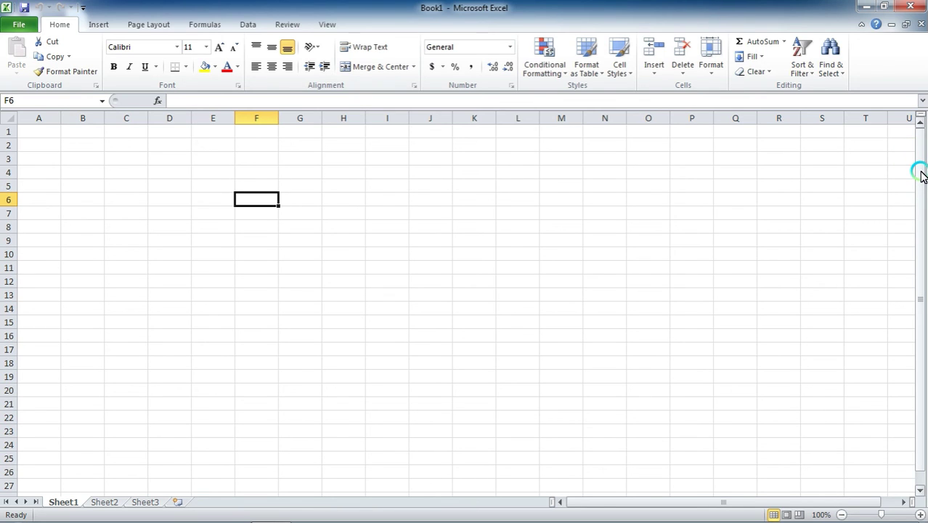
Select cell P25, then P24, and drag the horizontal scrollbar thumb.
left_click(688, 456)
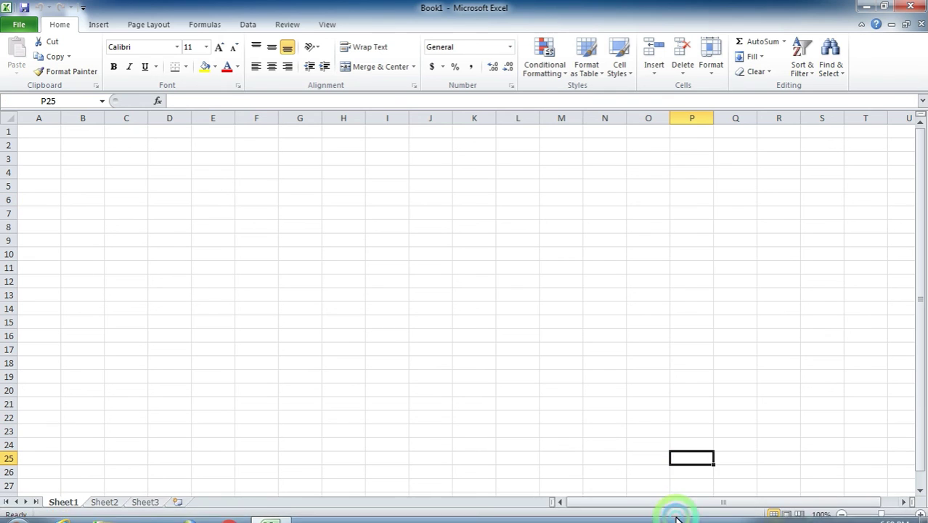
left_click(679, 443)
left_click_drag(624, 501, 712, 499)
left_click(656, 502)
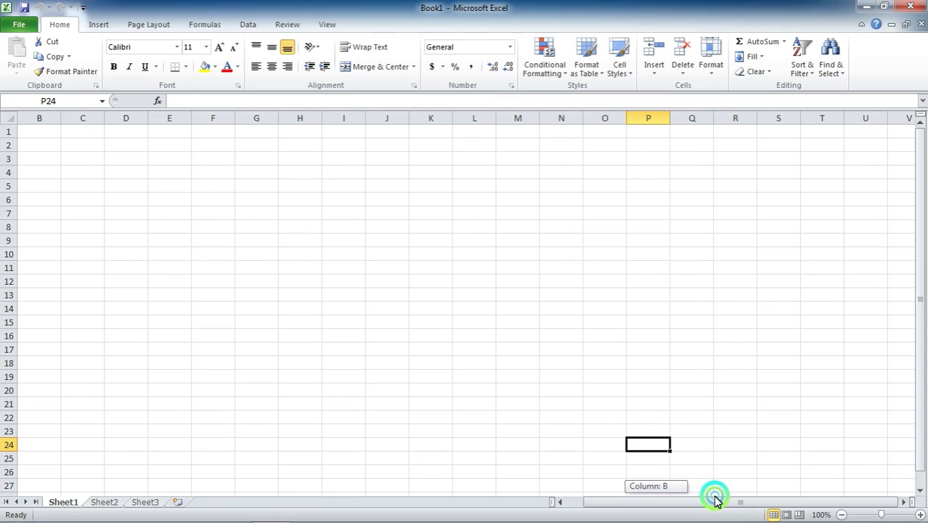
left_click(103, 501)
left_click(64, 502)
left_click(100, 503)
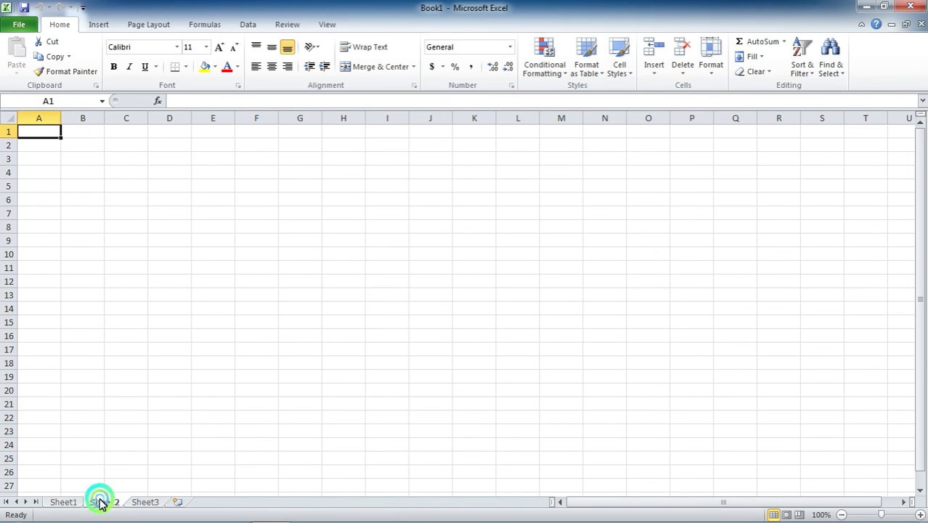
left_click(145, 501)
left_click(109, 502)
left_click(73, 506)
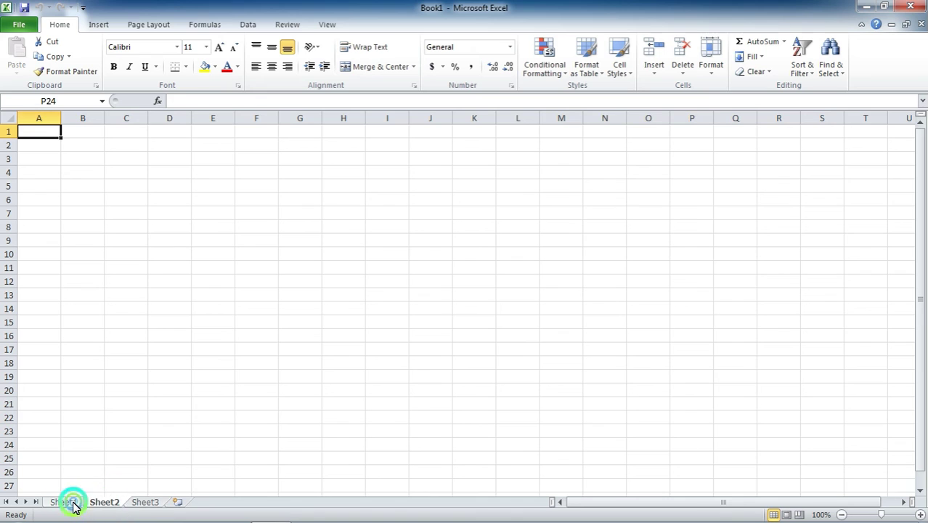
left_click(100, 502)
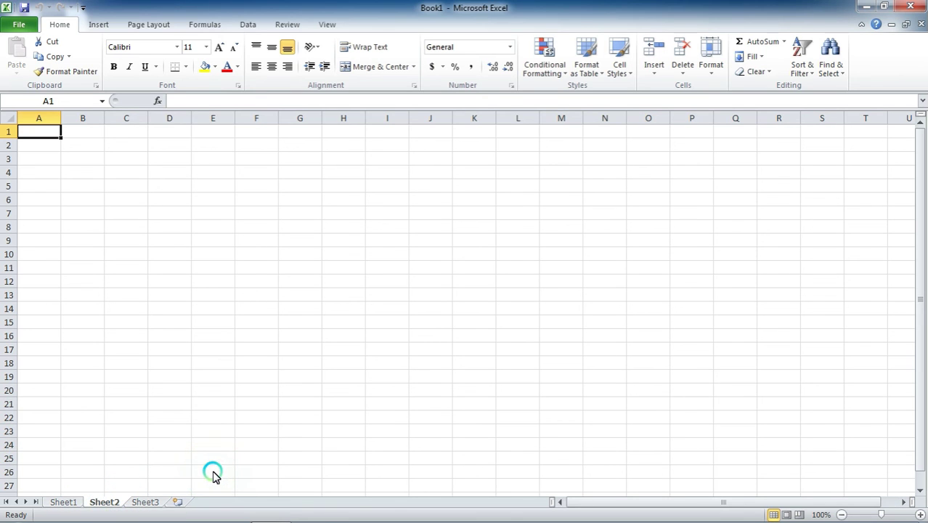
key("ctrl+Page_Up")
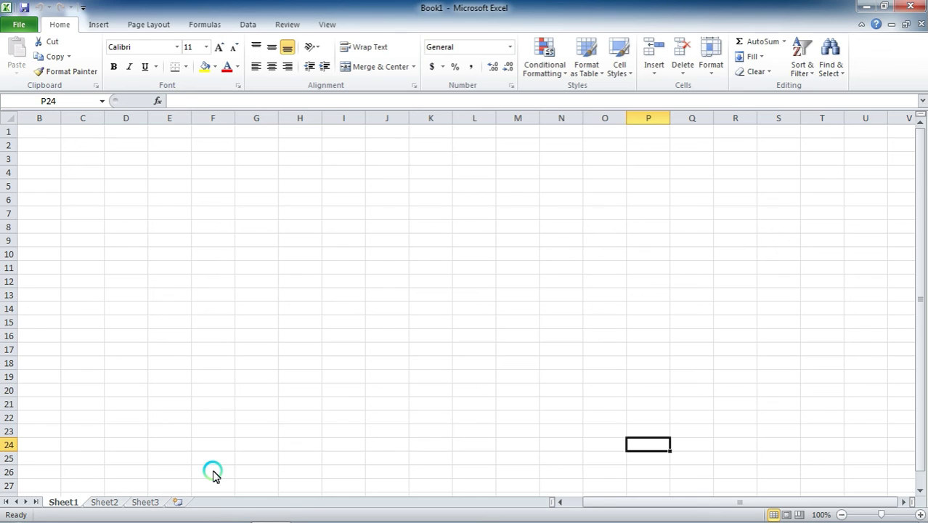
key("ctrl+Page_Down")
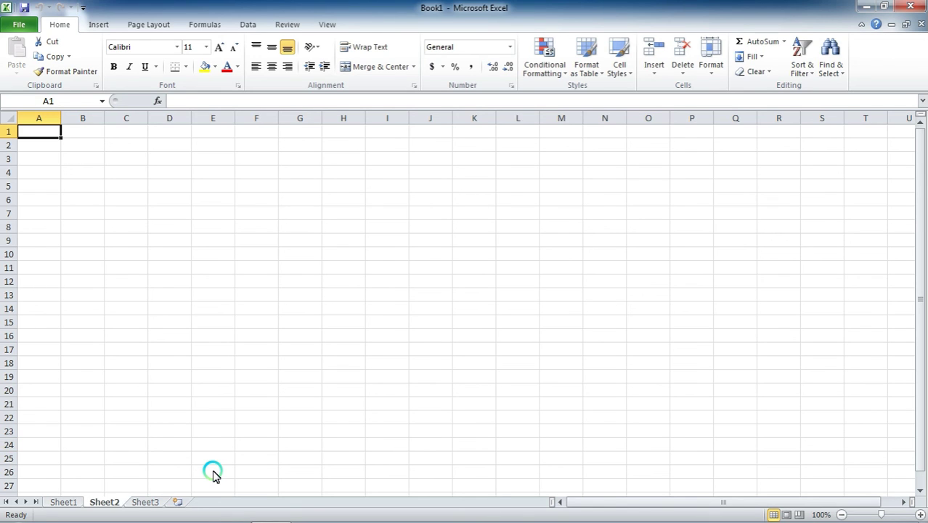
key("ctrl+Page_Down")
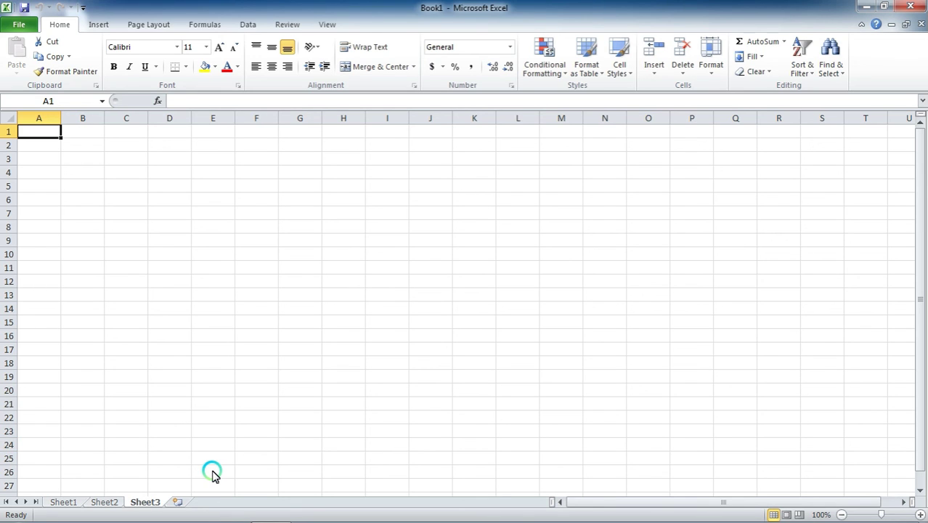
key("ctrl+Page_Up")
key("ctrl+Page_Up")
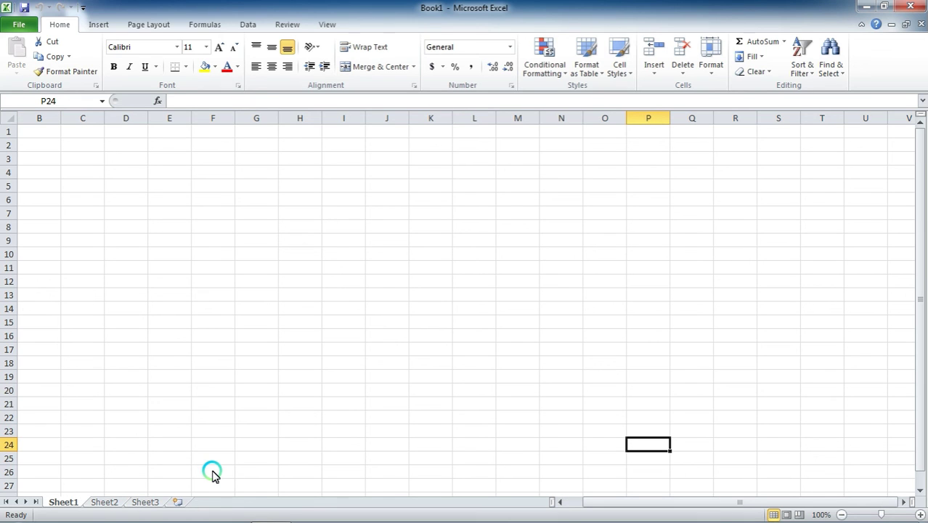
Zoom the sheet to 400% with Ctrl plus the mouse wheel around P24.
scroll(62, 263, "up", 10, "ctrl")
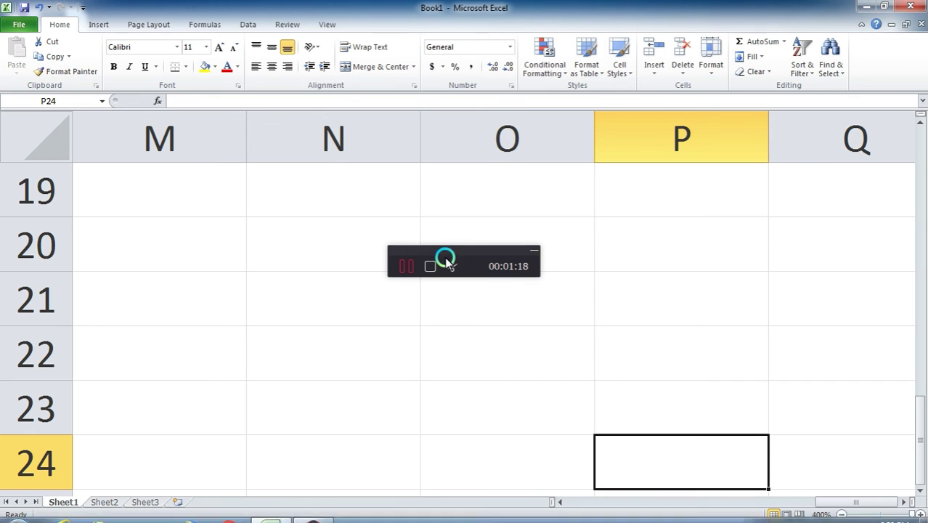
left_click(533, 250)
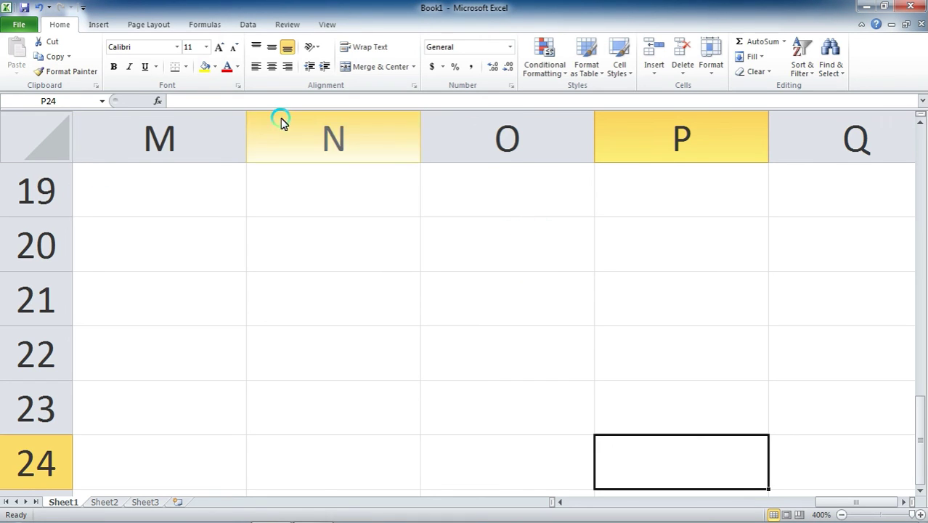
left_click(19, 24)
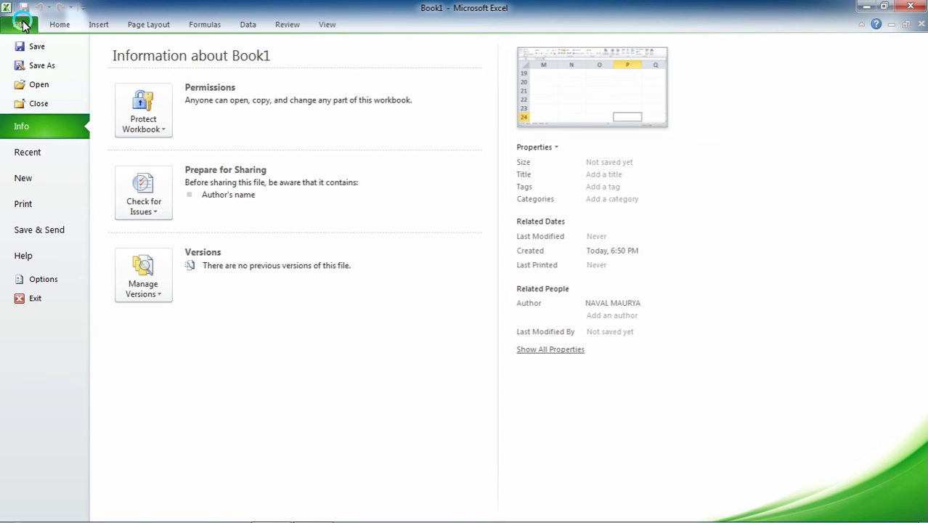
left_click(23, 25)
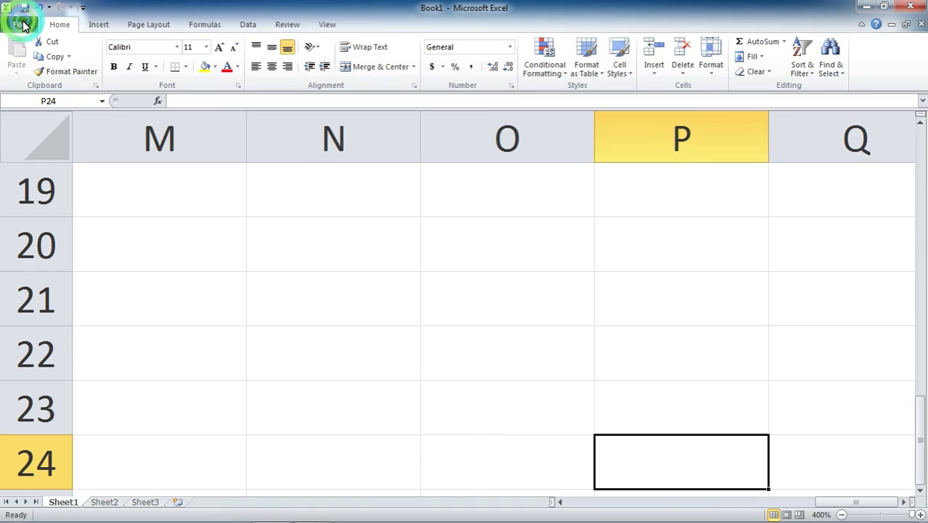